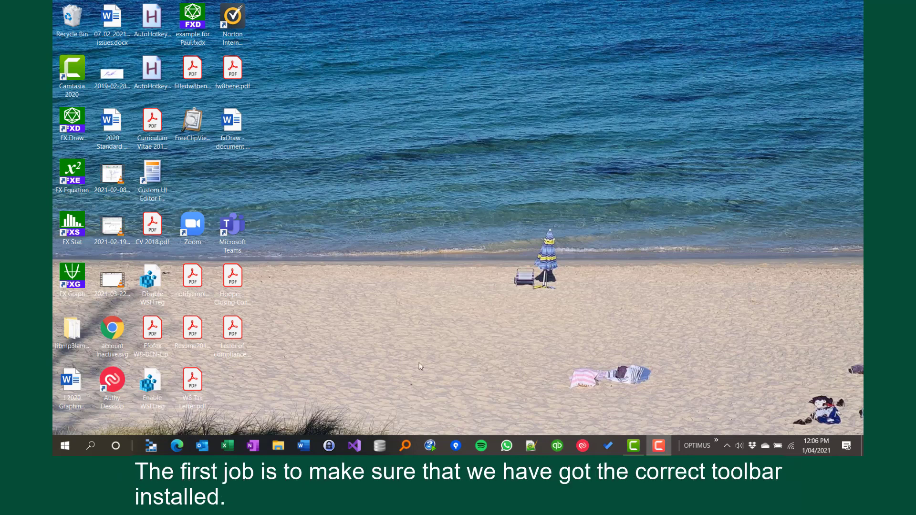
Step: Open a blank document in Word to check whether the Efofex toolbar is installed, and close Word
{"action": "left_click", "coordinate": [304, 445]}
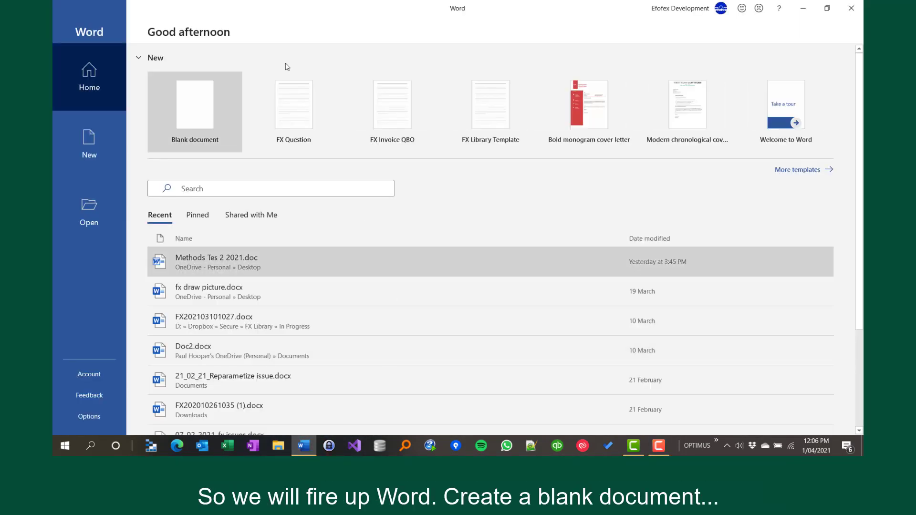
{"action": "left_click", "coordinate": [202, 120]}
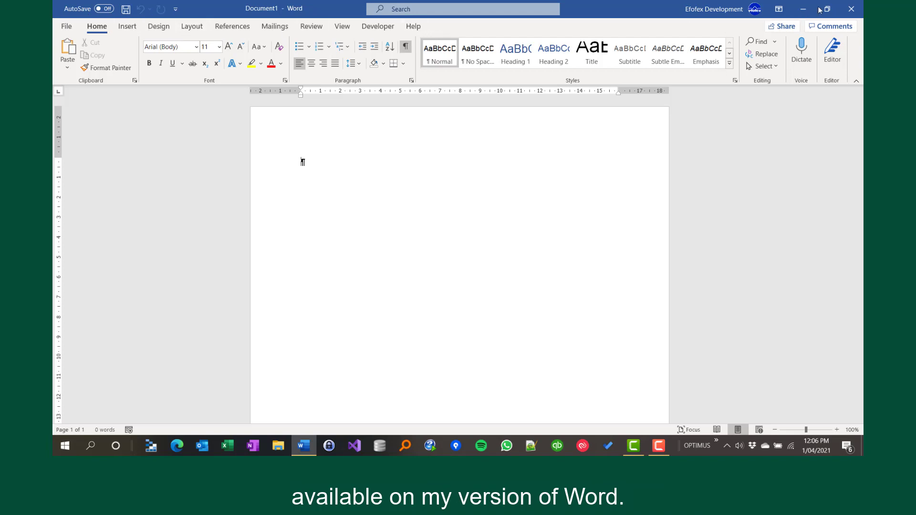
{"action": "left_click", "coordinate": [847, 9]}
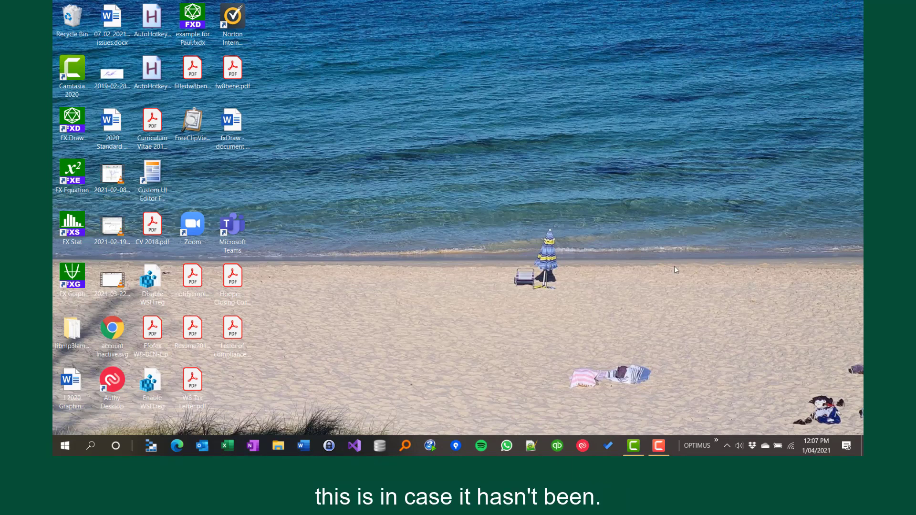
Step: In FX Draw, enable the MultiDocs (Modern Mode) Word integration and close FX Draw
{"action": "double_click", "coordinate": [77, 122]}
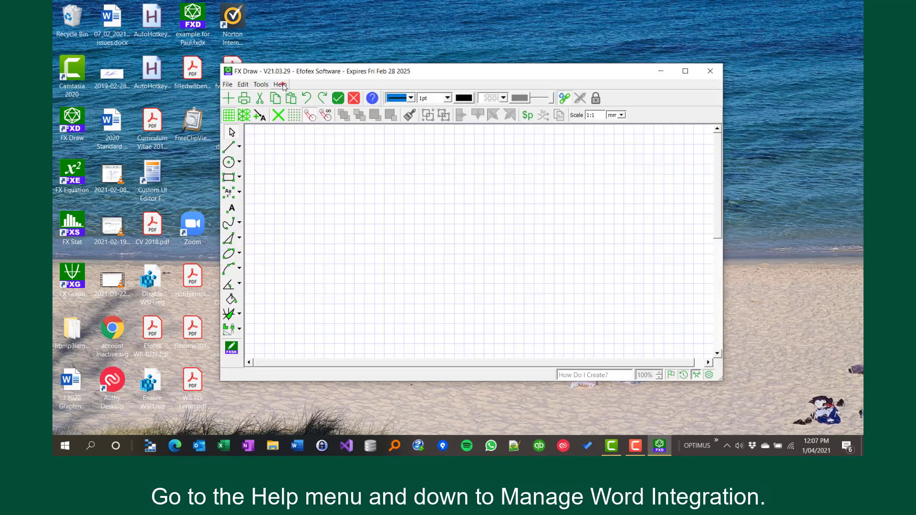
{"action": "left_click", "coordinate": [281, 84]}
{"action": "left_click", "coordinate": [304, 137]}
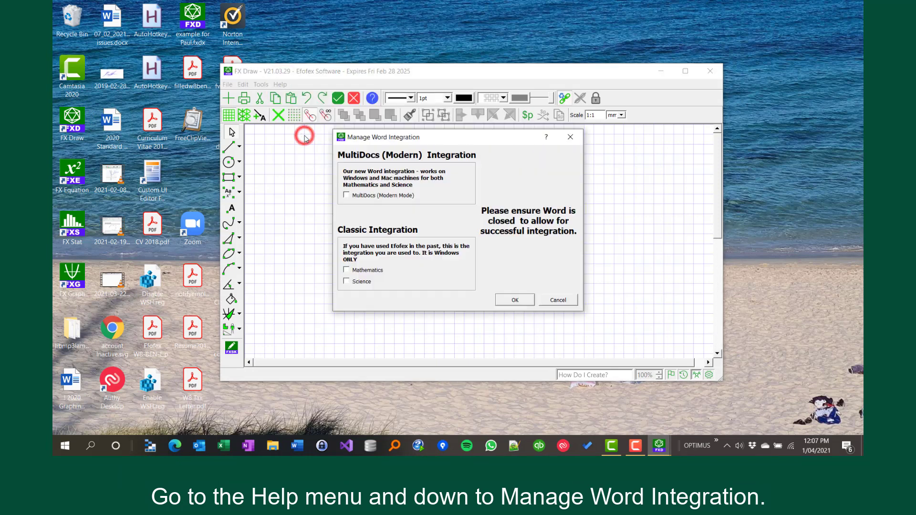
{"action": "left_click", "coordinate": [347, 195]}
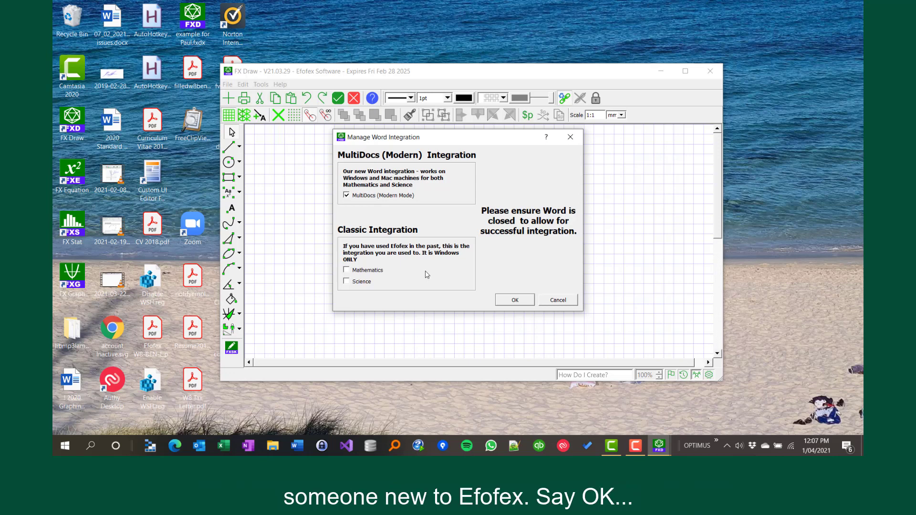
{"action": "left_click", "coordinate": [519, 300]}
{"action": "left_click", "coordinate": [448, 229]}
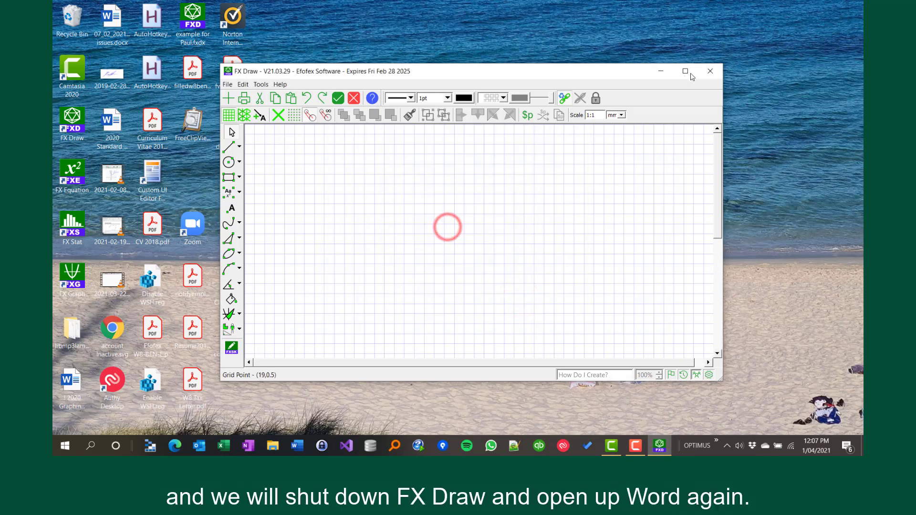
{"action": "left_click", "coordinate": [708, 69]}
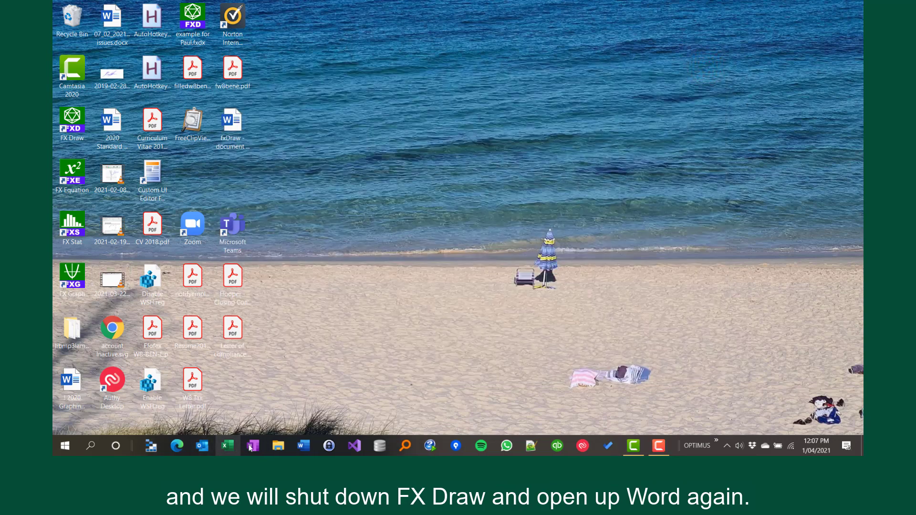
Step: Create a new blank document in Word and show its Efofex tools
{"action": "left_click", "coordinate": [307, 453]}
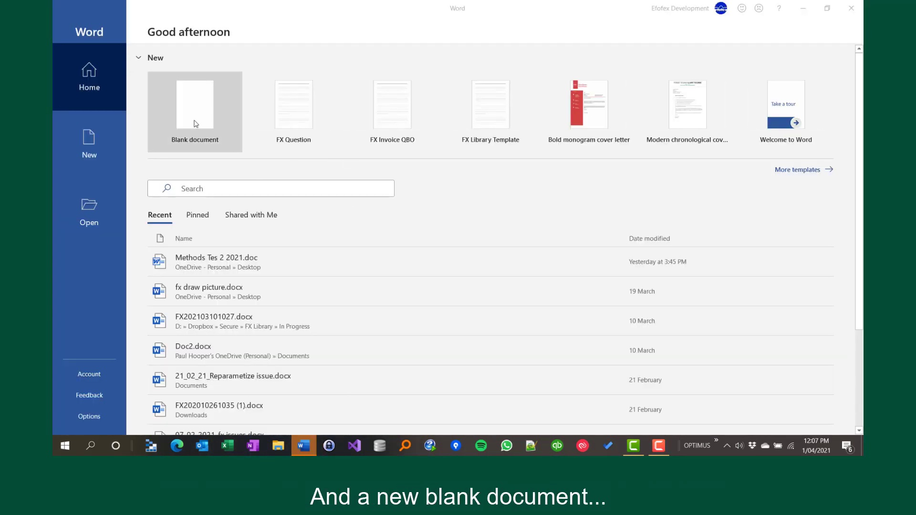
{"action": "left_click", "coordinate": [194, 121]}
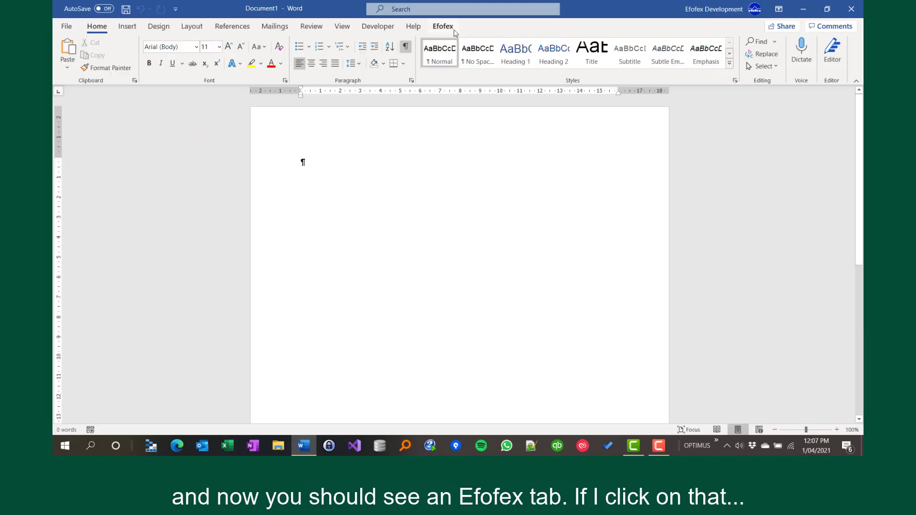
{"action": "left_click", "coordinate": [453, 29]}
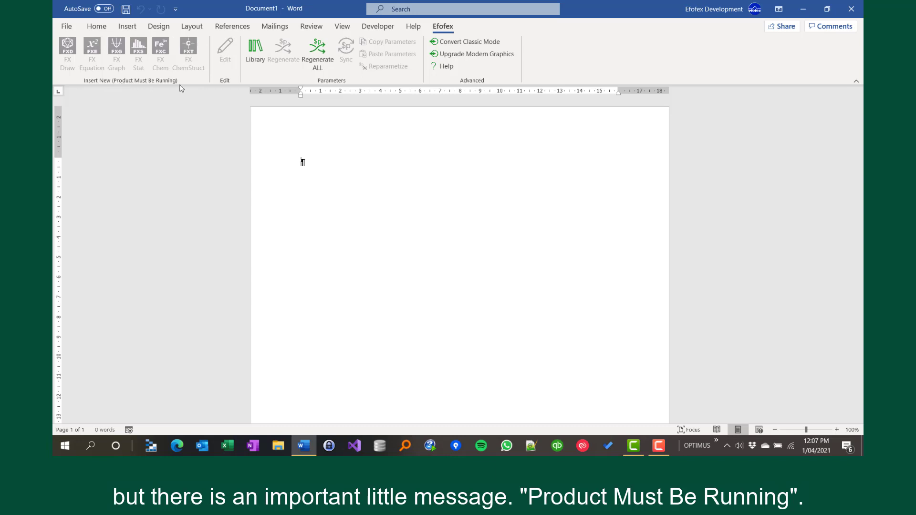
Step: Launch FX Draw and FX Equation so that both run alongside Word
{"action": "left_click", "coordinate": [66, 447]}
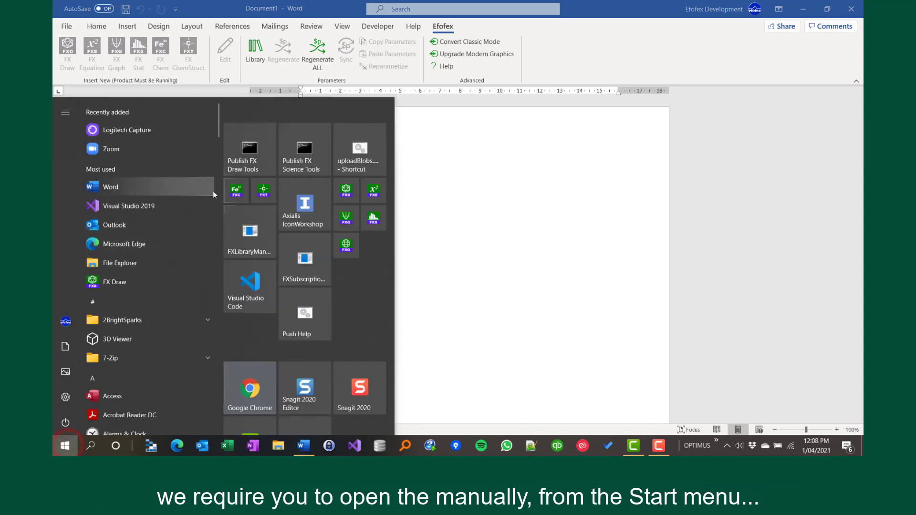
{"action": "left_click", "coordinate": [346, 191]}
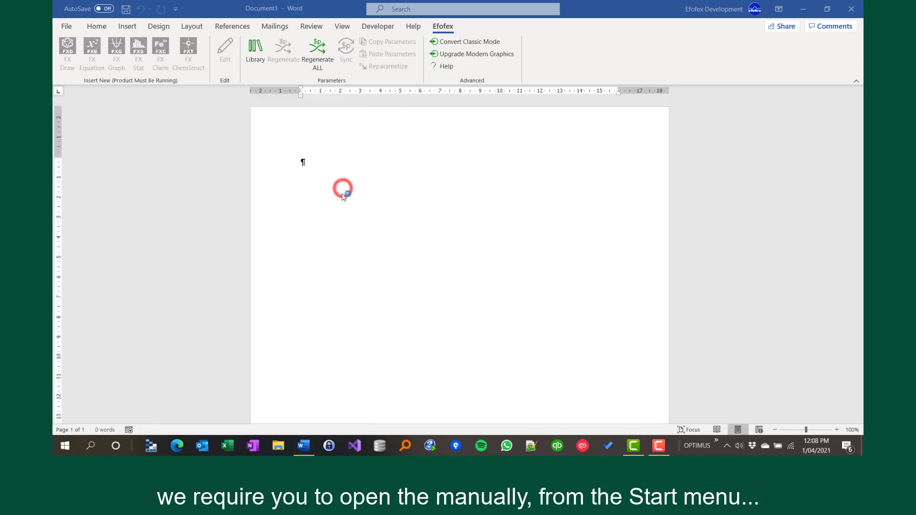
{"action": "left_click", "coordinate": [66, 448]}
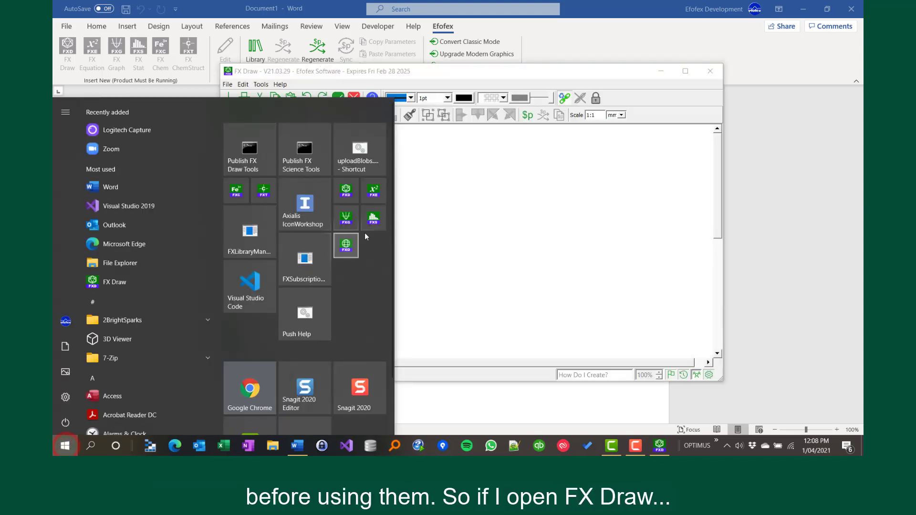
{"action": "left_click", "coordinate": [372, 196]}
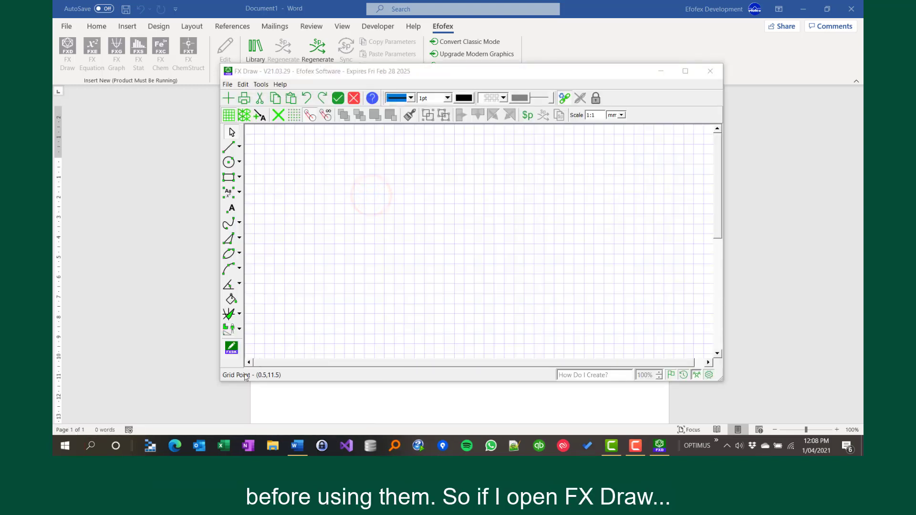
Step: Return to the Word document and enter "This is a line of text" on the first line
{"action": "left_click", "coordinate": [153, 180]}
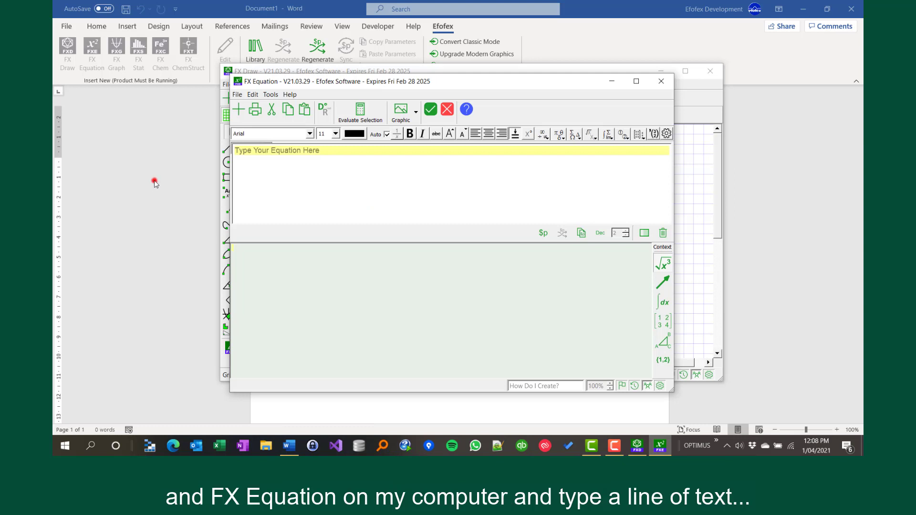
{"action": "left_click", "coordinate": [301, 161]}
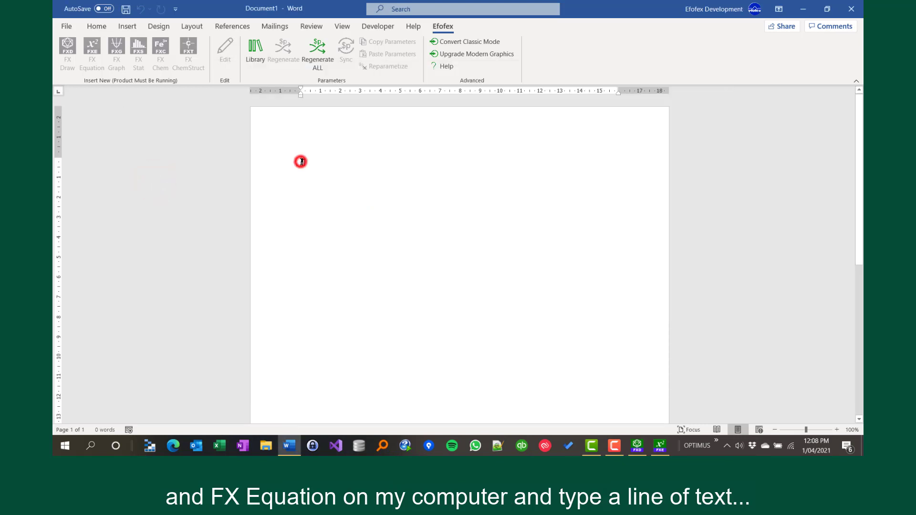
{"action": "type", "text": "This is"}
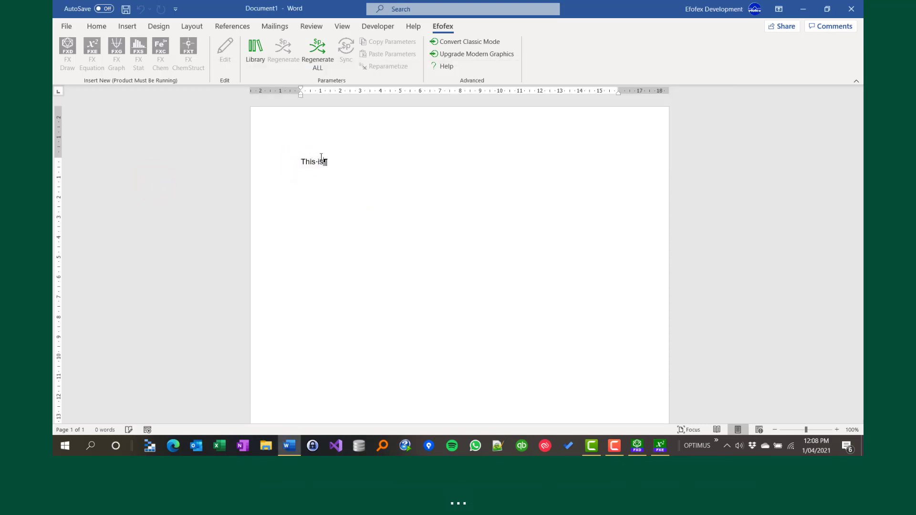
{"action": "type", "text": " a line of text"}
{"action": "left_click", "coordinate": [351, 162]}
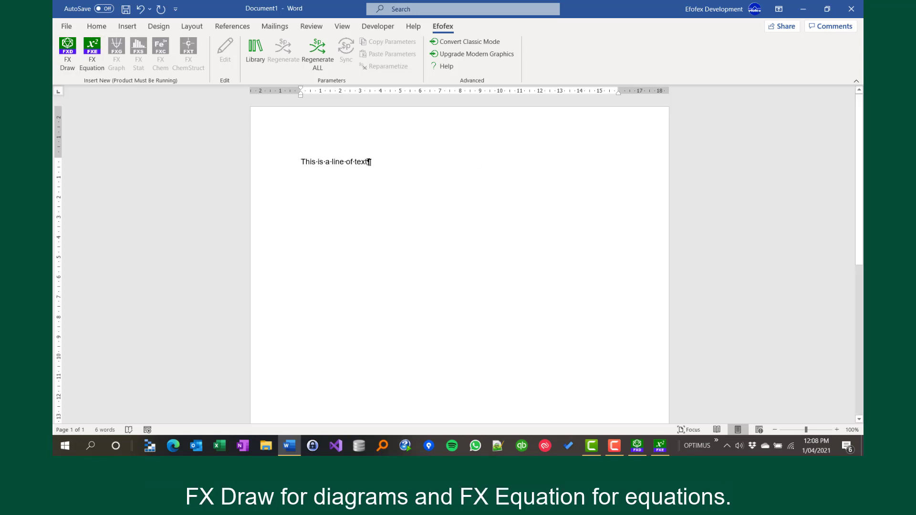
Step: Insert an FX Draw diagram of two overlapping rectangles at the end of the text line and move it to the right of the text
{"action": "left_click", "coordinate": [369, 162]}
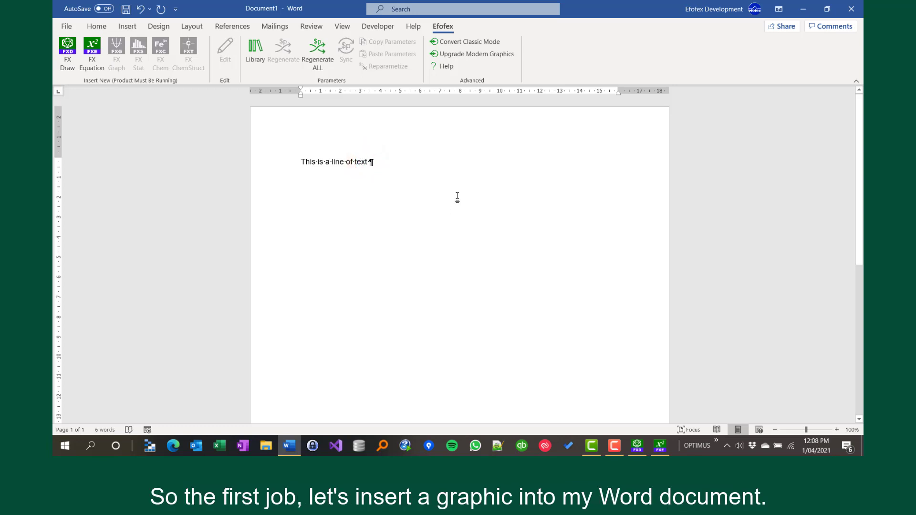
{"action": "left_click", "coordinate": [67, 53]}
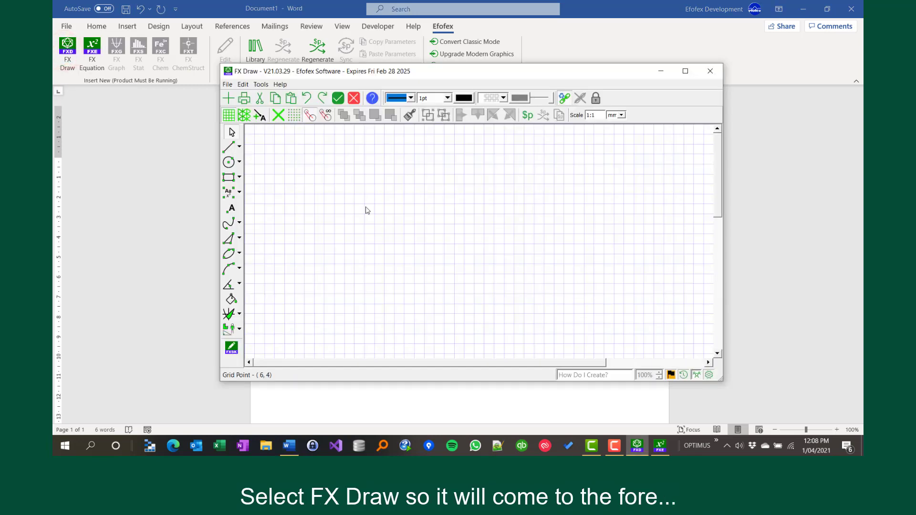
{"action": "left_click", "coordinate": [229, 180]}
{"action": "left_click_drag", "start_coordinate": [392, 192], "coordinate": [524, 273]}
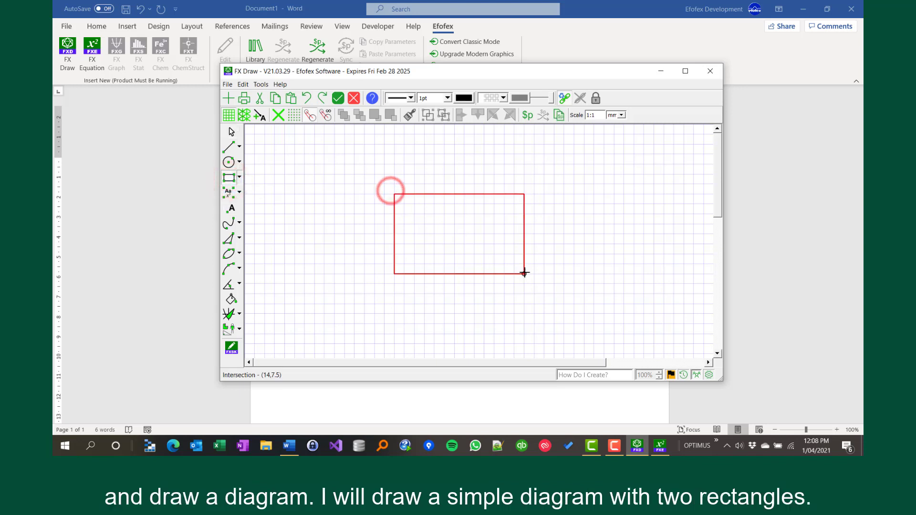
{"action": "left_click_drag", "start_coordinate": [475, 162], "coordinate": [564, 234]}
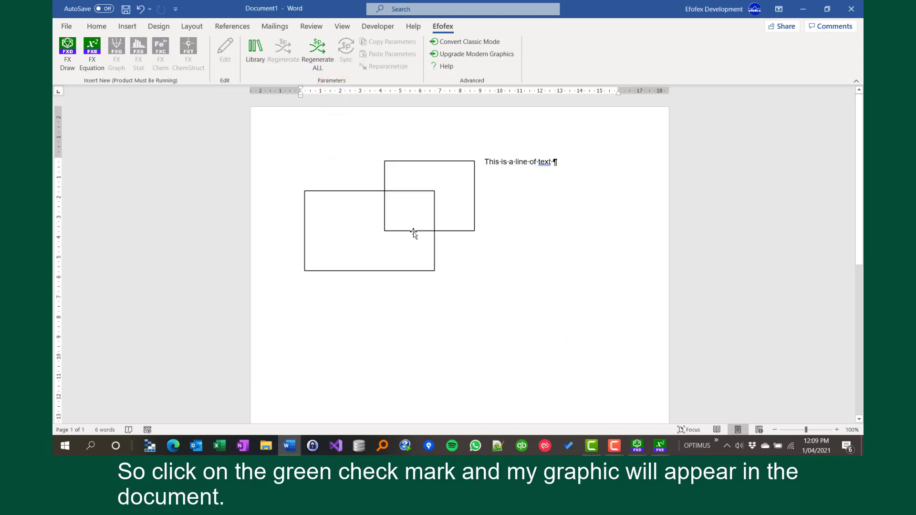
{"action": "left_click_drag", "start_coordinate": [408, 216], "coordinate": [563, 200]}
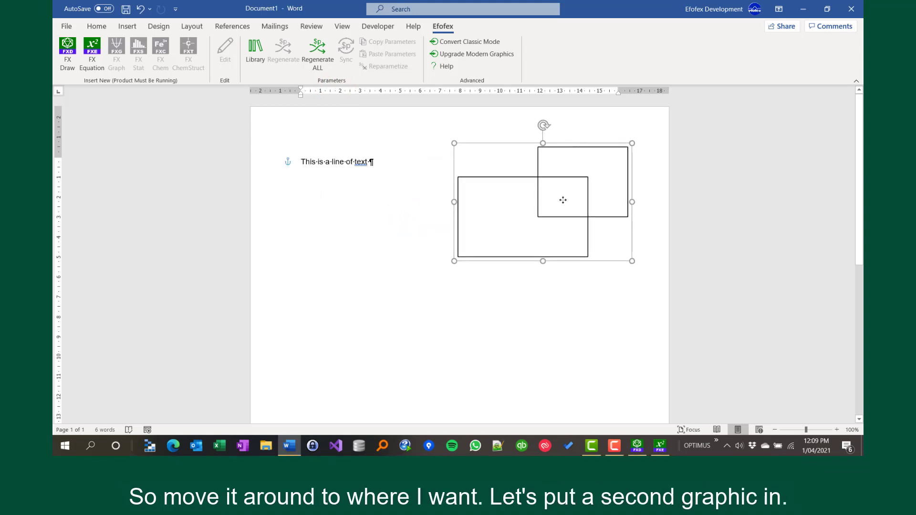
Step: Insert a second FX Draw diagram, a triangle, from the end of the text line and move it below the text, left of the rectangles
{"action": "left_click", "coordinate": [369, 164]}
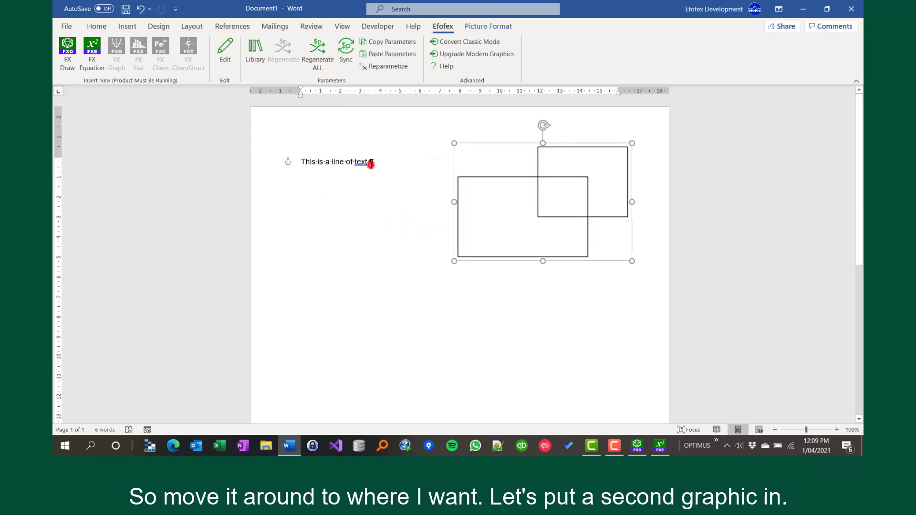
{"action": "left_click", "coordinate": [77, 52]}
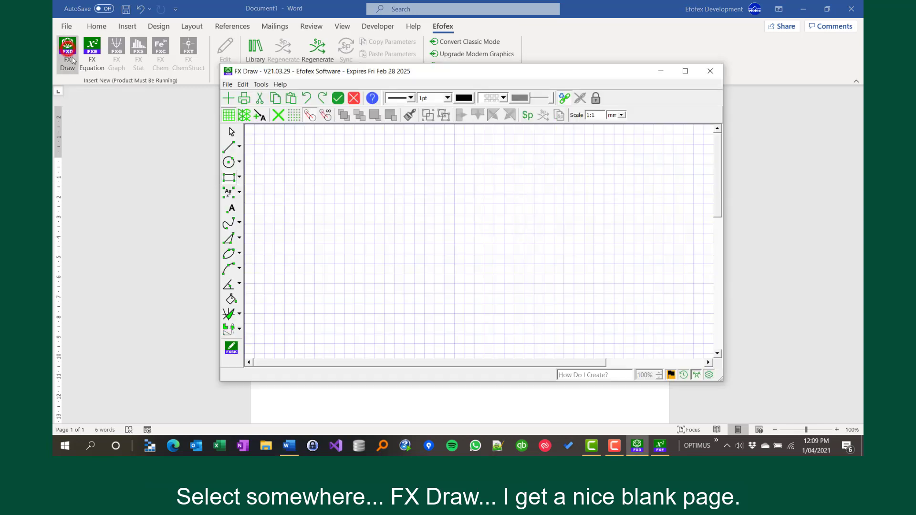
{"action": "left_click", "coordinate": [229, 239]}
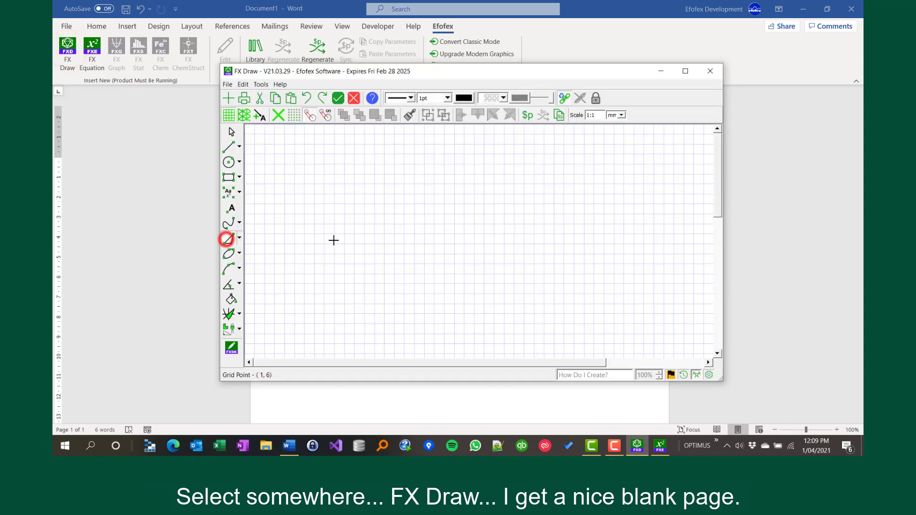
{"action": "left_click_drag", "start_coordinate": [335, 235], "coordinate": [444, 293]}
{"action": "left_click", "coordinate": [531, 197]}
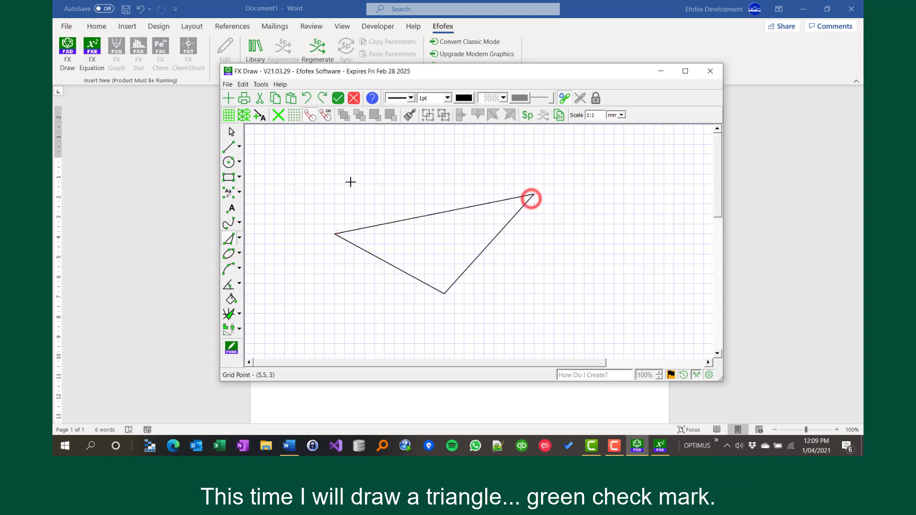
{"action": "left_click", "coordinate": [338, 99]}
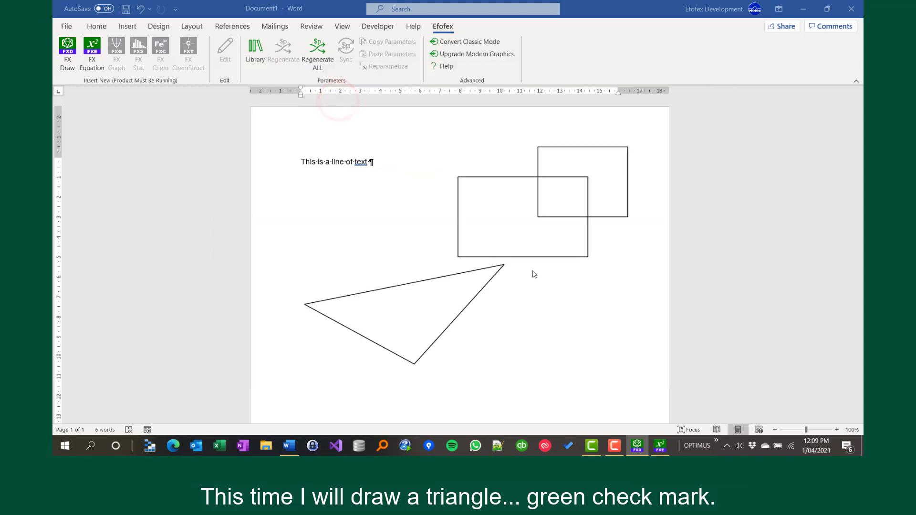
{"action": "left_click_drag", "start_coordinate": [443, 278], "coordinate": [457, 314]}
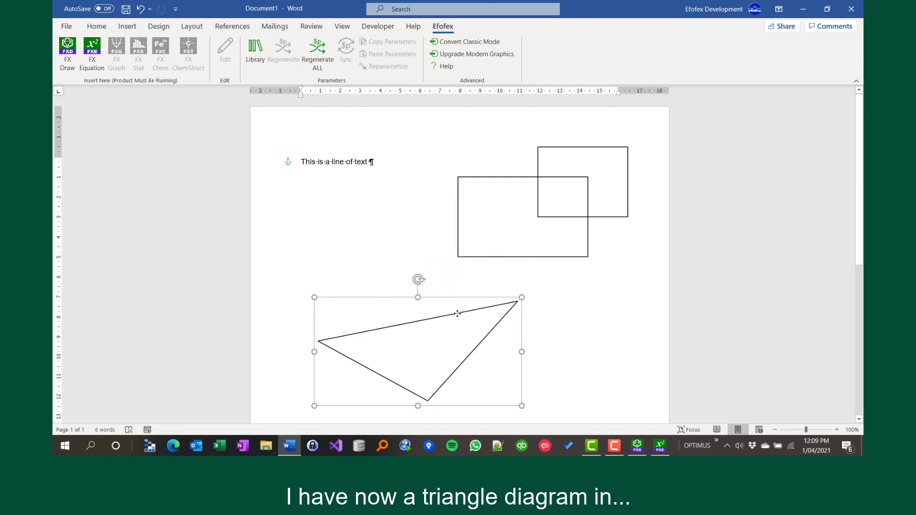
{"action": "left_click_drag", "start_coordinate": [457, 313], "coordinate": [433, 293]}
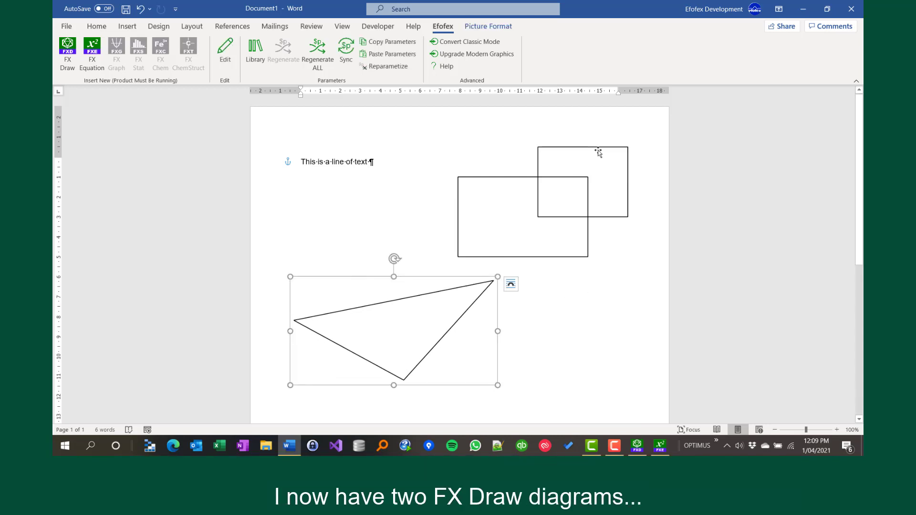
Step: Insert the equation c2/3 from FX Equation at the end of the text line
{"action": "left_click", "coordinate": [372, 162]}
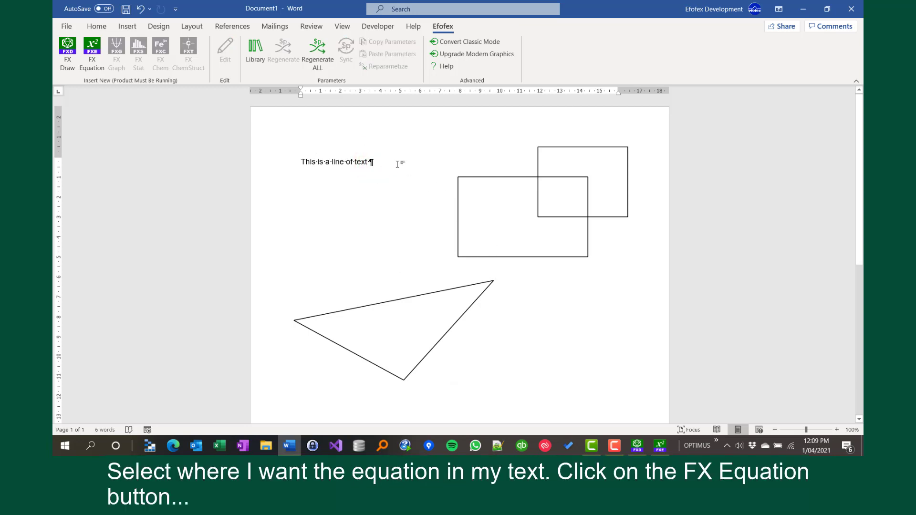
{"action": "left_click", "coordinate": [88, 54]}
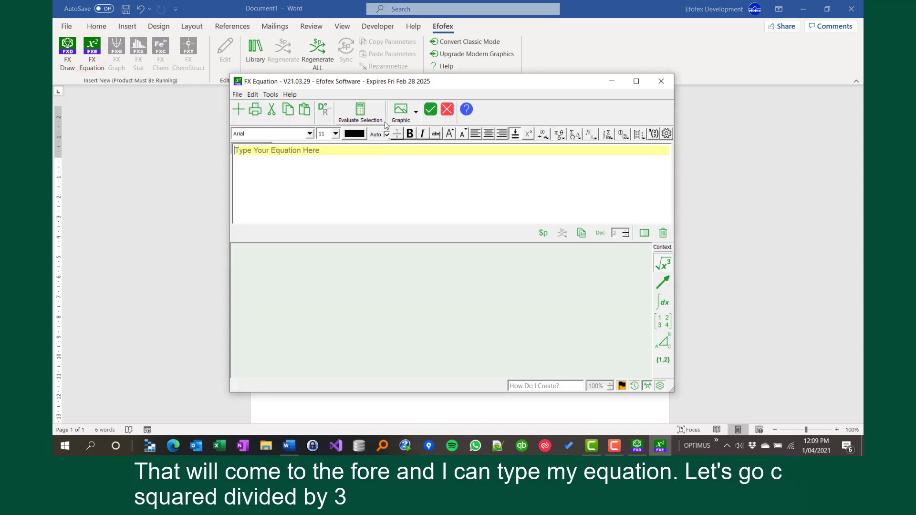
{"action": "type", "text": "c2/3"}
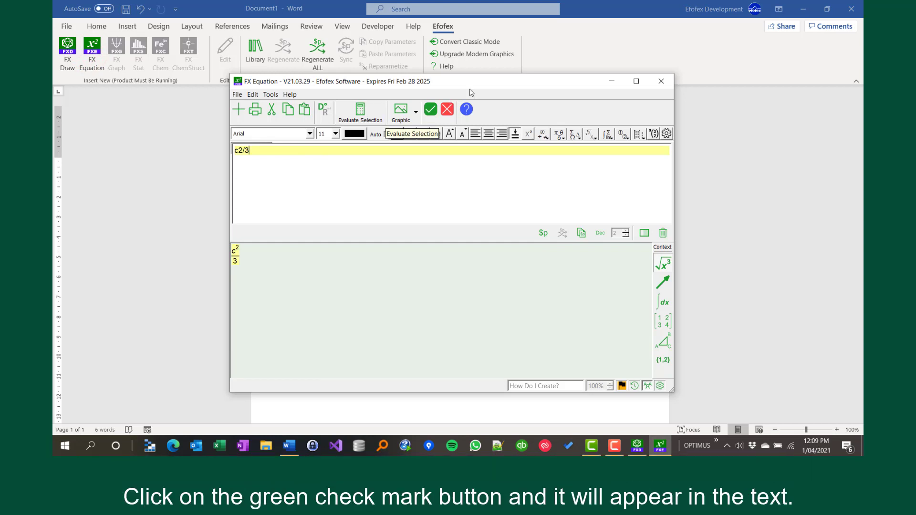
{"action": "left_click", "coordinate": [436, 111]}
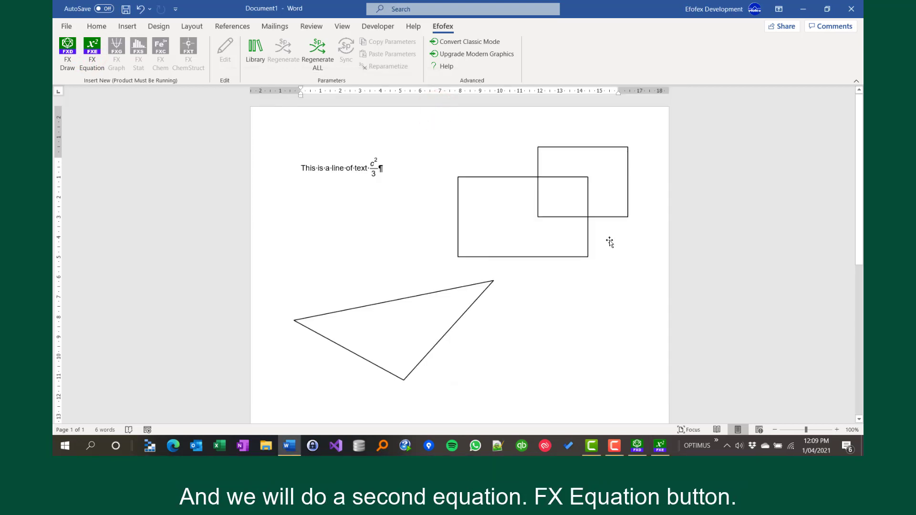
Step: Continue the text line with "and" followed by a second FX Equation equation, 5x2-4
{"action": "type", "text": "and"}
{"action": "left_click", "coordinate": [97, 47]}
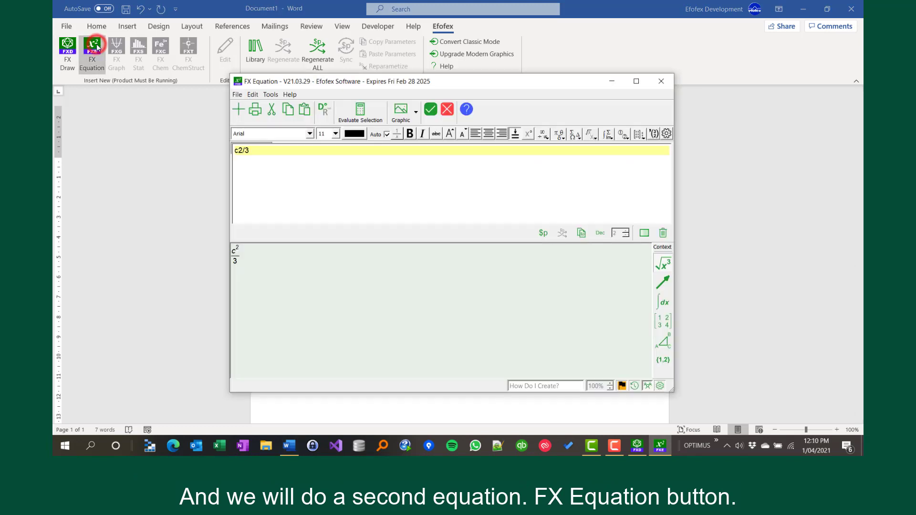
{"action": "type", "text": "5"}
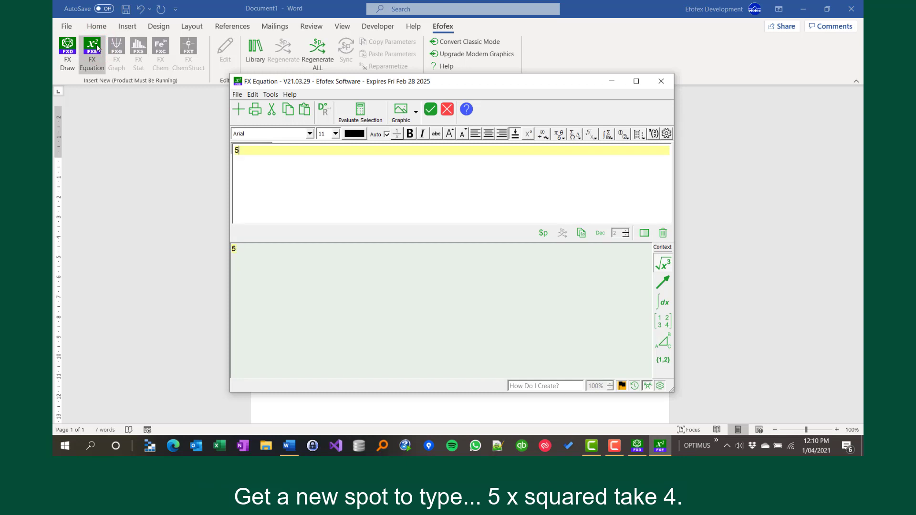
{"action": "type", "text": "x2-4"}
{"action": "left_click", "coordinate": [430, 108]}
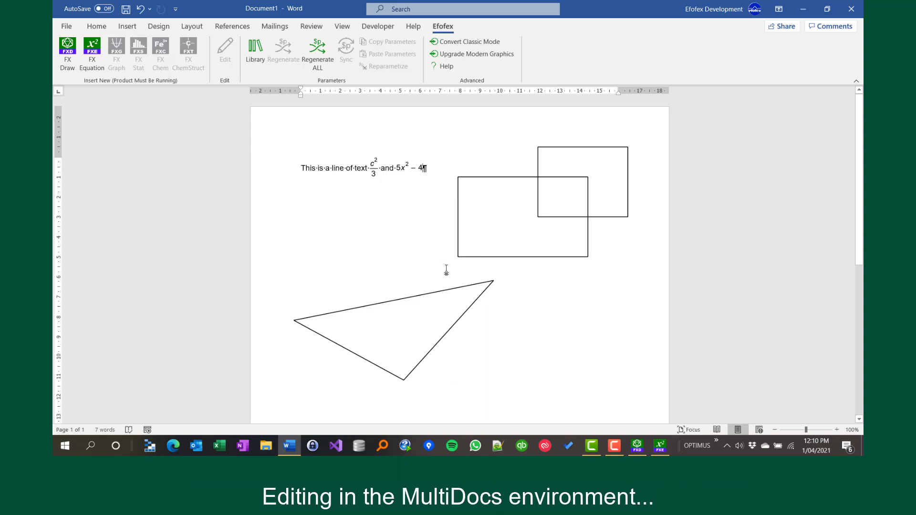
Step: Edit the overlapping rectangles diagram in FX Draw, adding a freehand curve from its lower-left to its upper-right corner, and return it to the document
{"action": "left_click", "coordinate": [560, 178]}
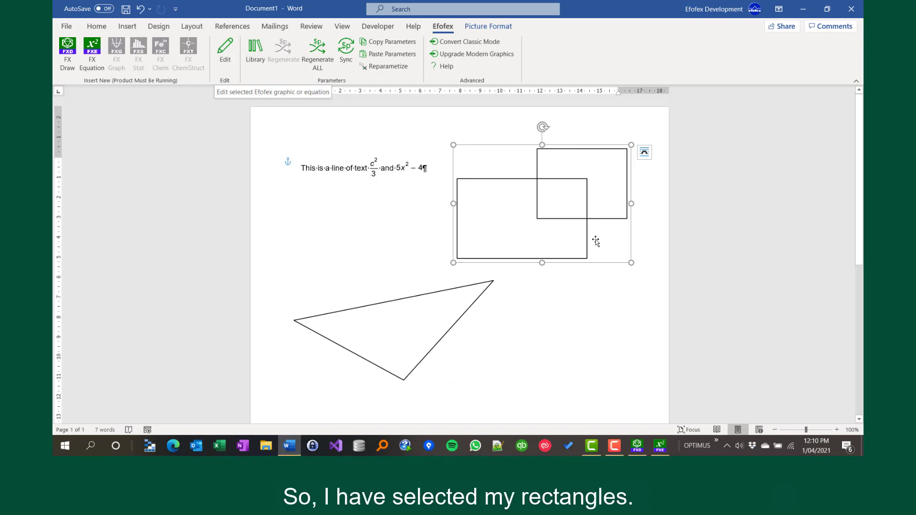
{"action": "left_click", "coordinate": [221, 50]}
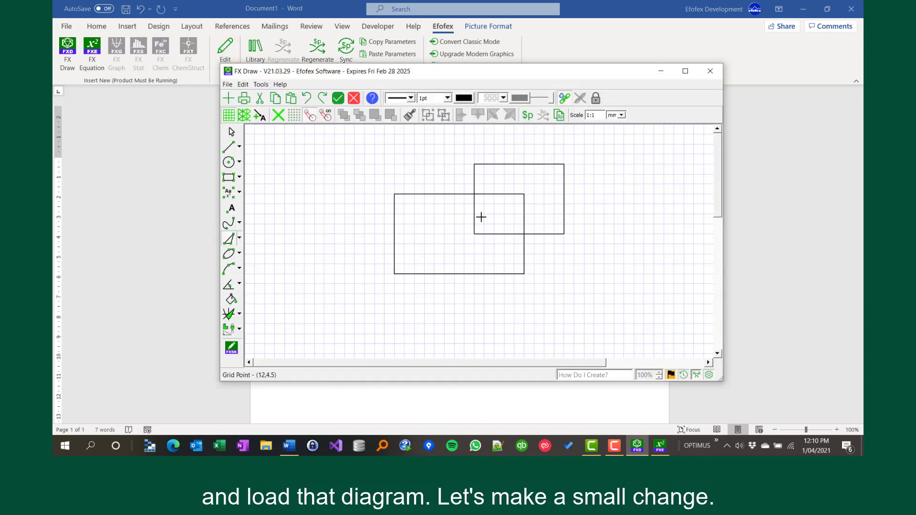
{"action": "left_click", "coordinate": [224, 224]}
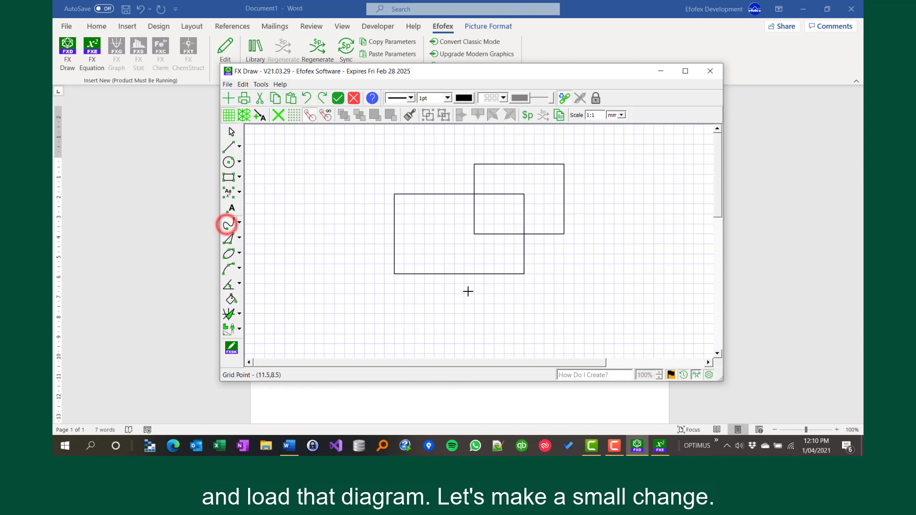
{"action": "mouse_move", "coordinate": [395, 275]}
{"action": "left_mouse_down"}
{"action": "mouse_move", "coordinate": [476, 236]}
{"action": "mouse_move", "coordinate": [564, 163]}
{"action": "left_mouse_up"}
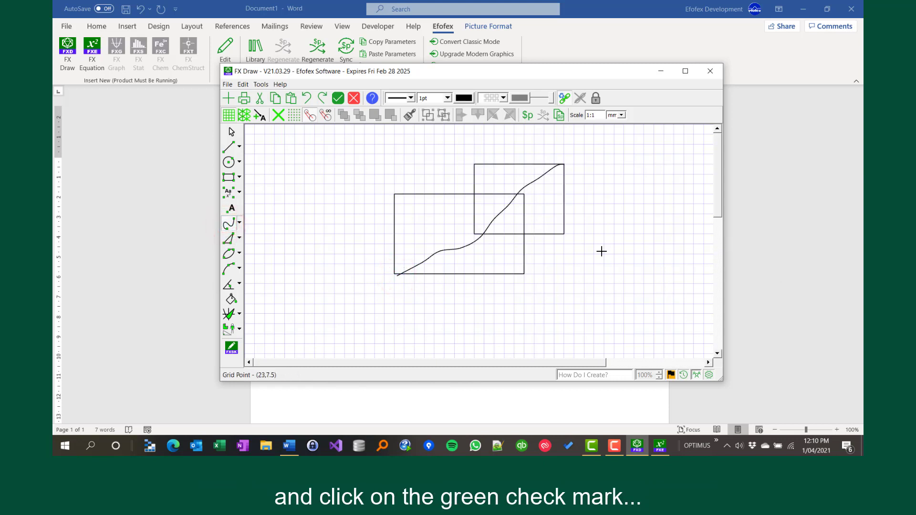
{"action": "left_click", "coordinate": [338, 97]}
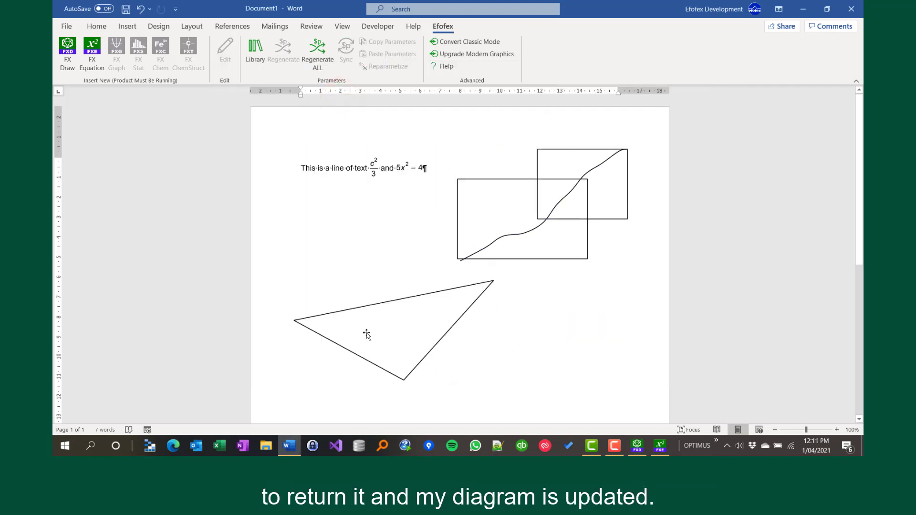
Step: Edit the triangle diagram in FX Draw, adding a circle centred inside the triangle and crossing its sides, and return it to the document
{"action": "left_click", "coordinate": [385, 311]}
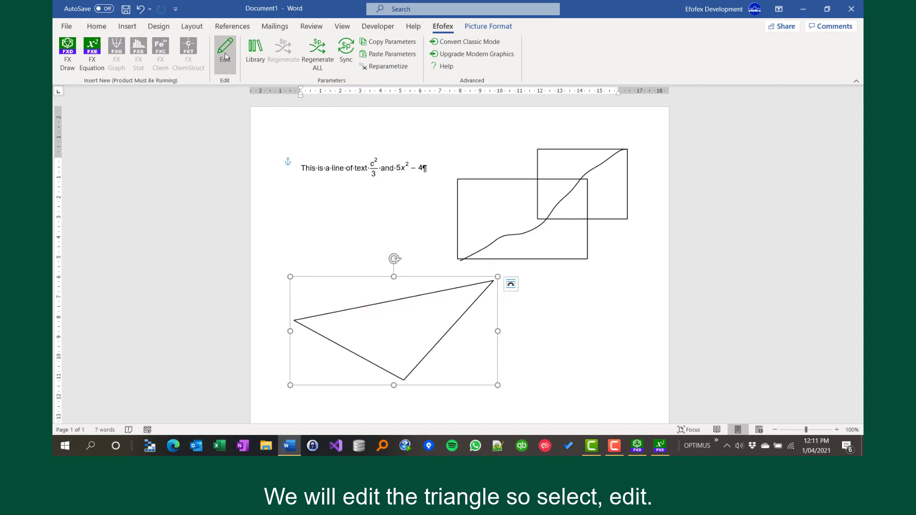
{"action": "left_click", "coordinate": [225, 53]}
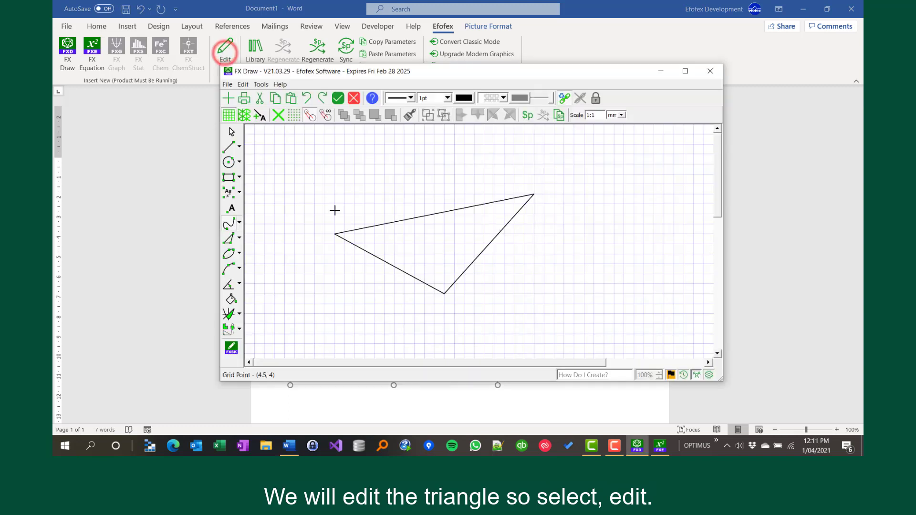
{"action": "left_click", "coordinate": [230, 161]}
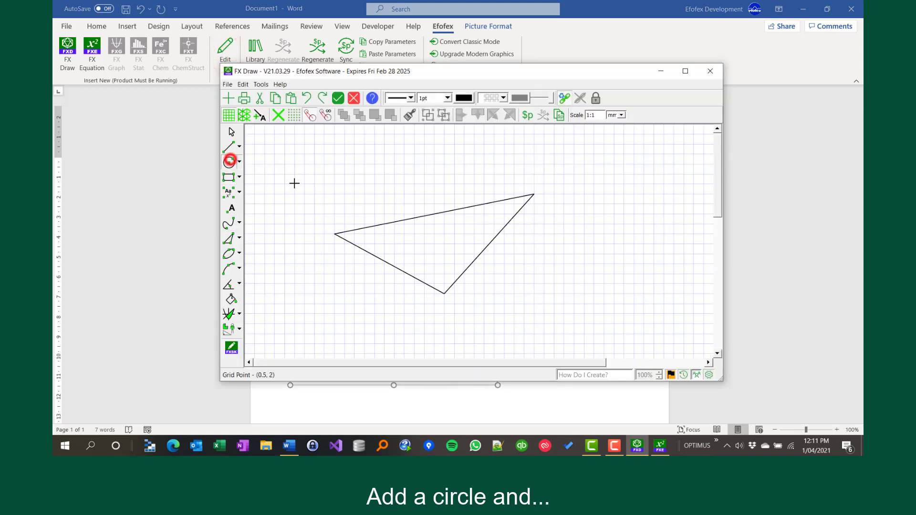
{"action": "left_click", "coordinate": [437, 240]}
{"action": "left_click", "coordinate": [474, 278]}
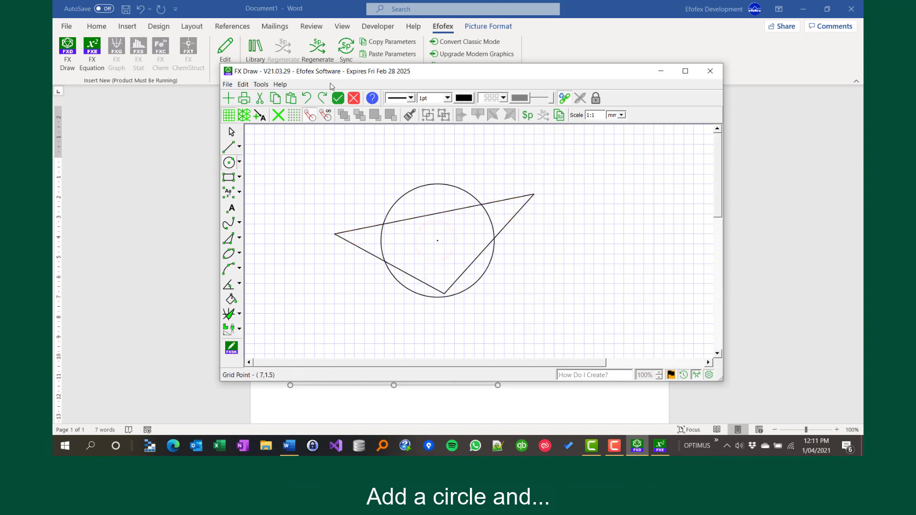
{"action": "left_click", "coordinate": [338, 99]}
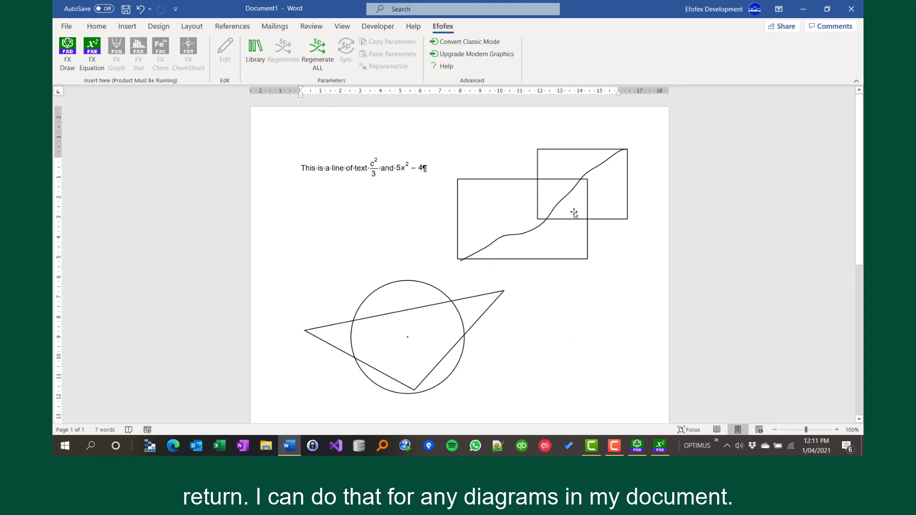
Step: Edit the fraction equation in FX Equation so it reads c2/3+1 and return it to the document
{"action": "left_click", "coordinate": [375, 169]}
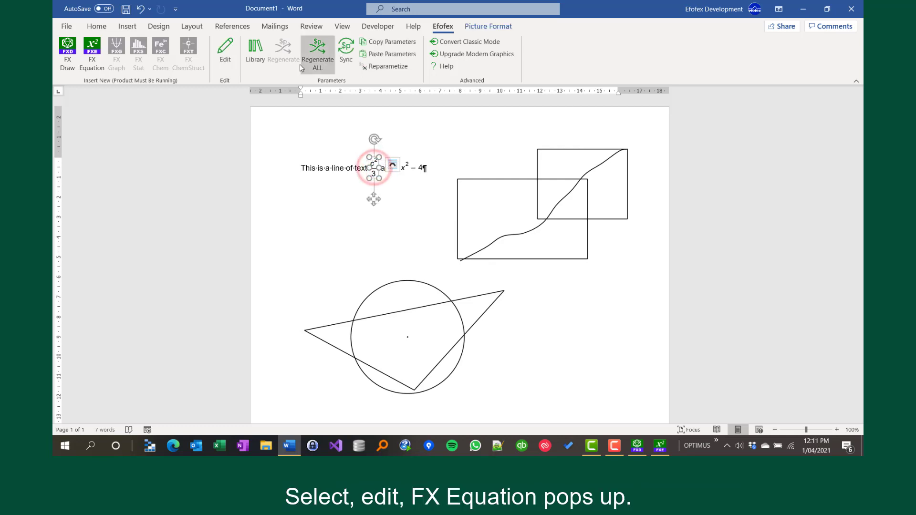
{"action": "left_click", "coordinate": [229, 53]}
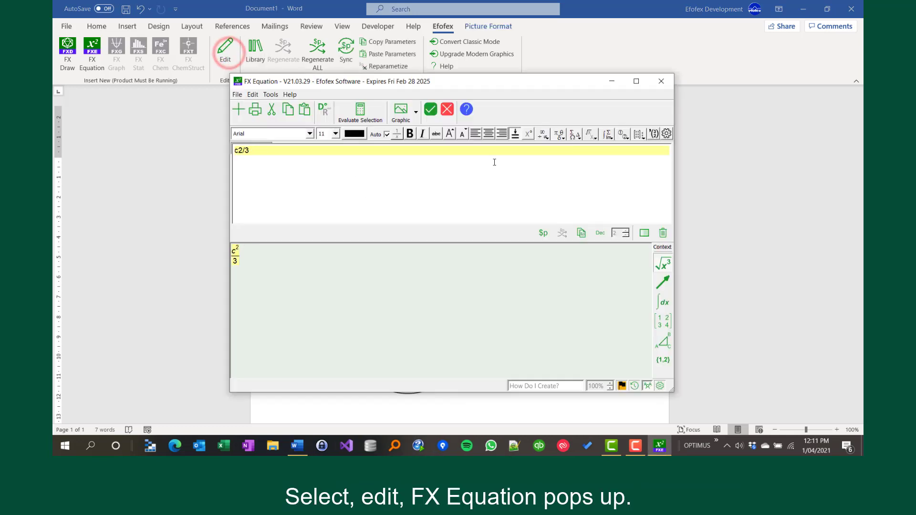
{"action": "left_click", "coordinate": [269, 151]}
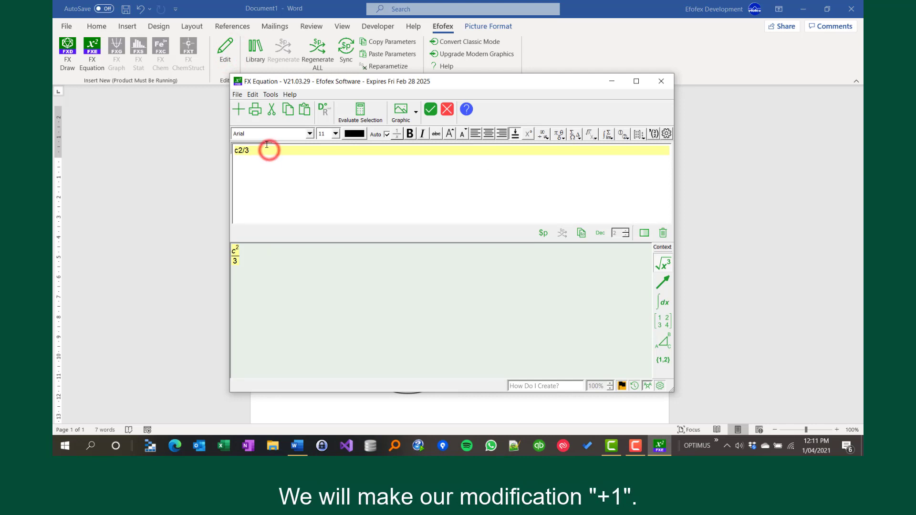
{"action": "type", "text": "+1"}
{"action": "left_click", "coordinate": [430, 110]}
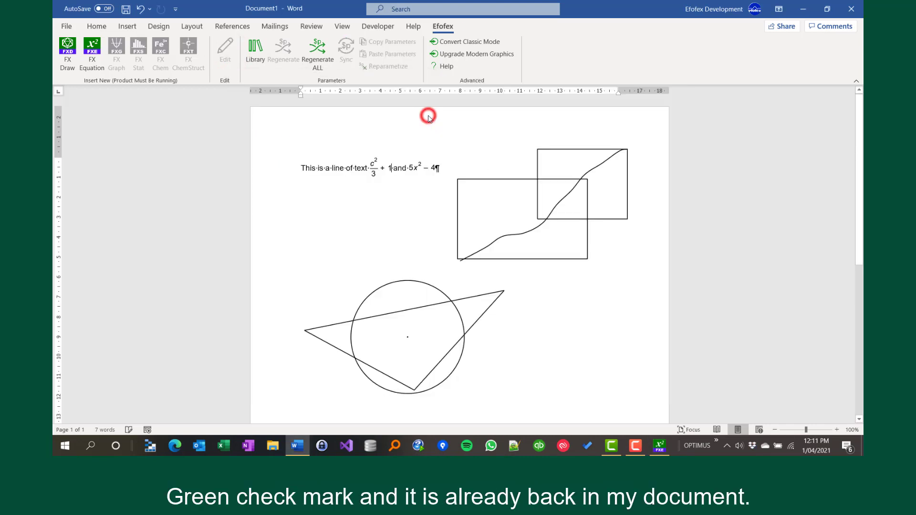
Step: Edit the second equation in FX Equation so it is the square root sr(5x2-4 and return it to the document
{"action": "left_click", "coordinate": [423, 168]}
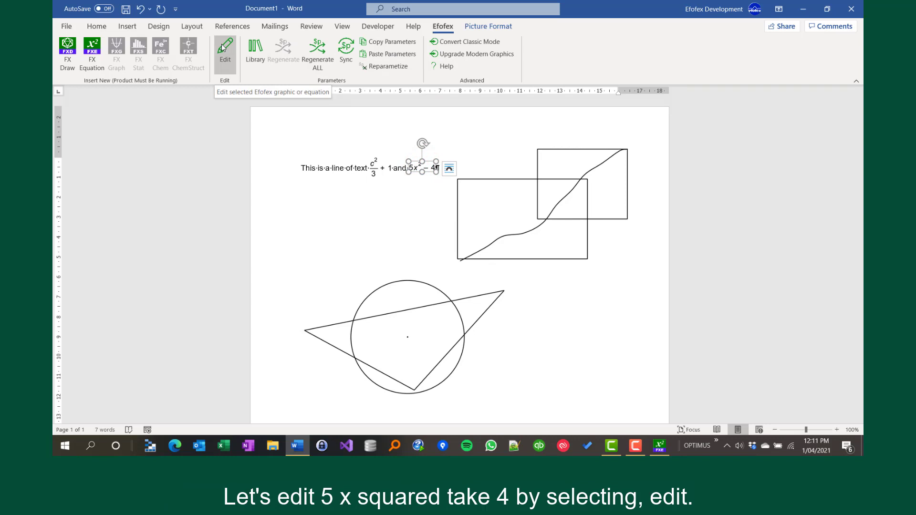
{"action": "left_click", "coordinate": [223, 46]}
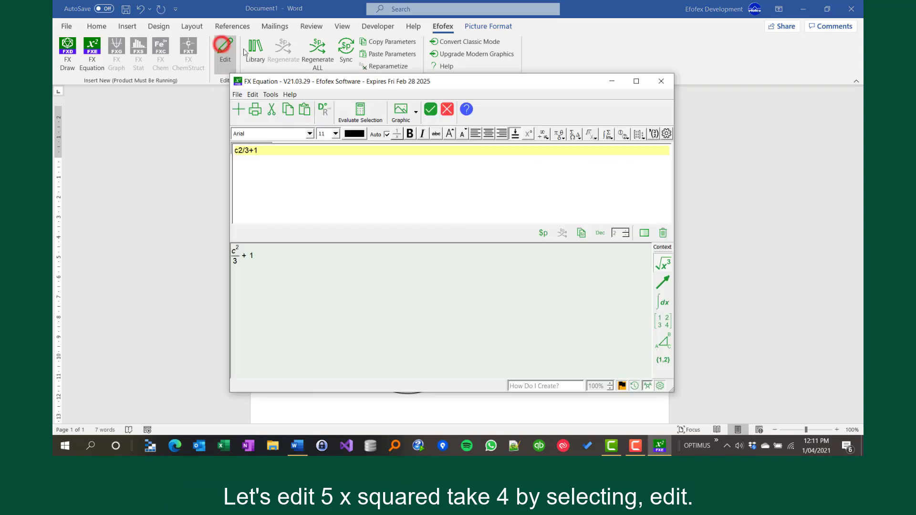
{"action": "left_click", "coordinate": [235, 148]}
{"action": "type", "text": "sr"}
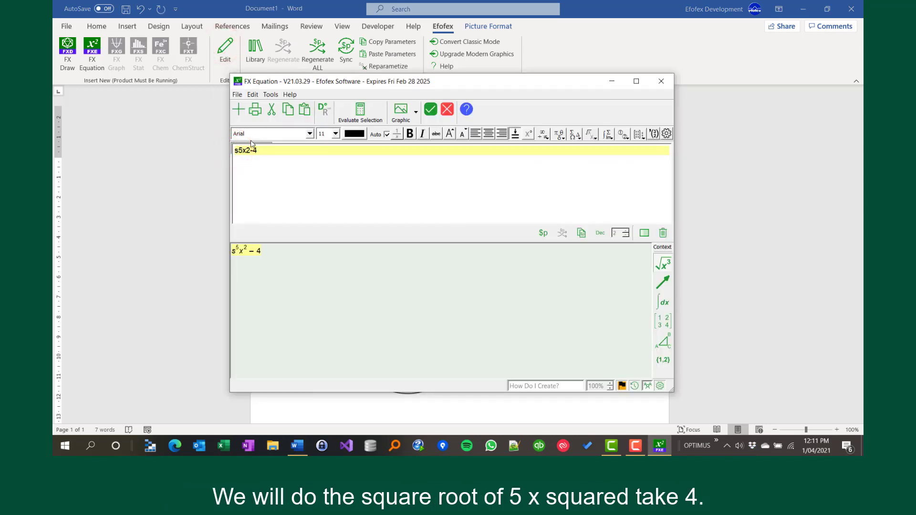
{"action": "type", "text": "("}
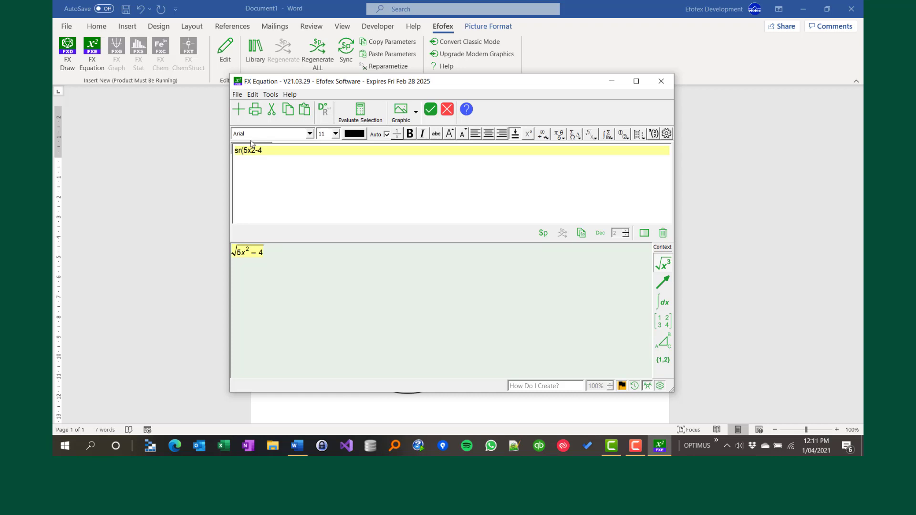
{"action": "left_click", "coordinate": [268, 156]}
{"action": "left_click", "coordinate": [430, 113]}
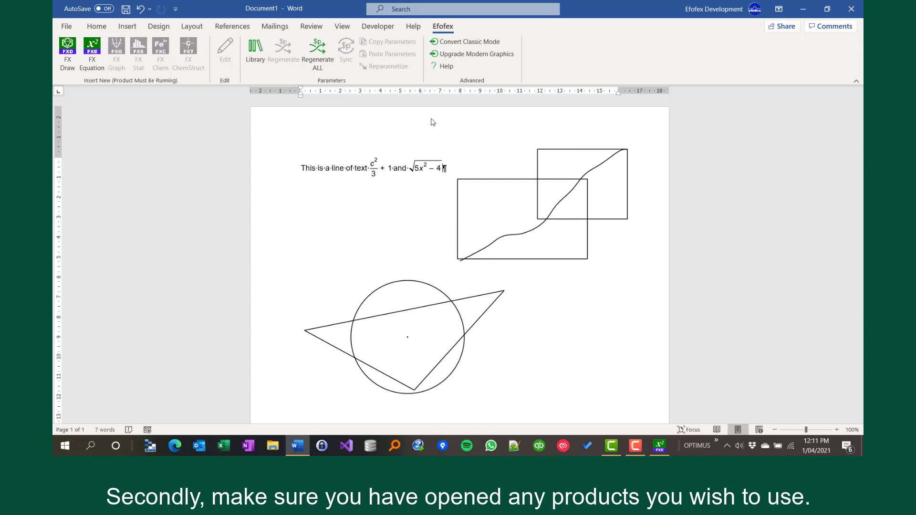
Step: Select the rectangles diagram and the triangle-and-circle diagram in turn to check which Efofex commands are available
{"action": "left_click", "coordinate": [506, 218]}
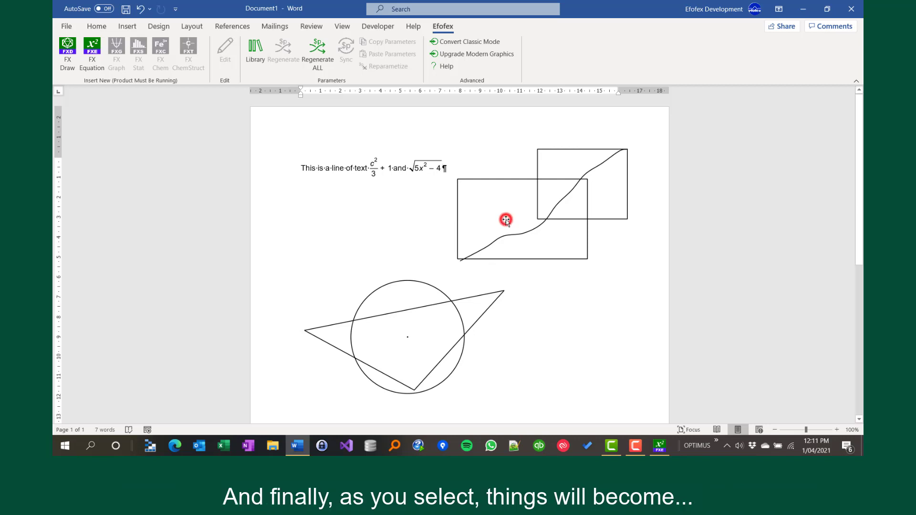
{"action": "left_click", "coordinate": [387, 356]}
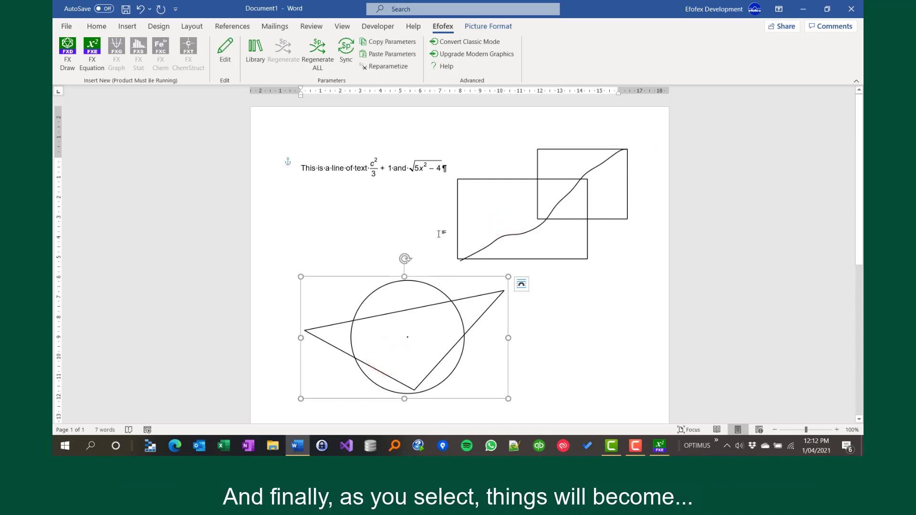